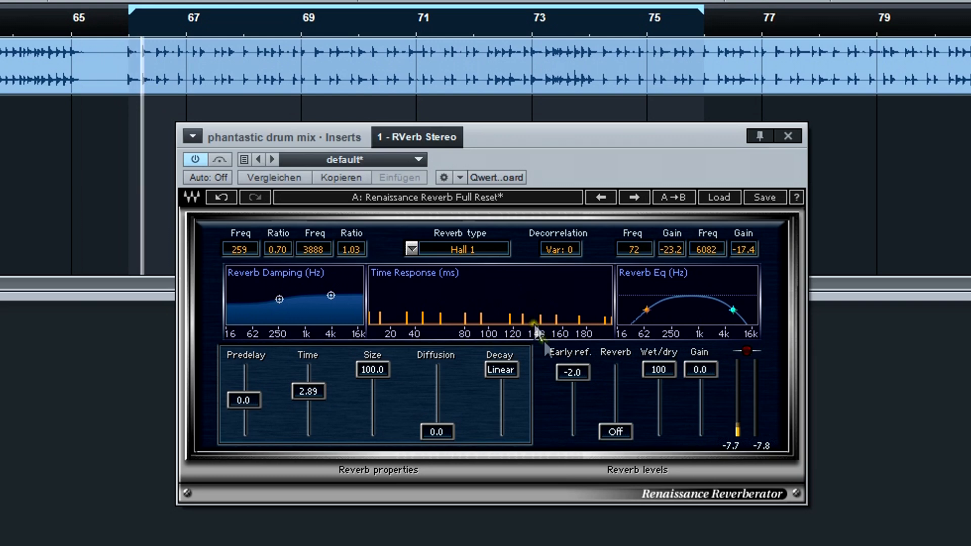
# Step: Set the early reflections level to 0.0 and try the reverb Size at 52.4 and 9.0
pyautogui.moveTo(584, 374); pyautogui.dragTo(582, 369)
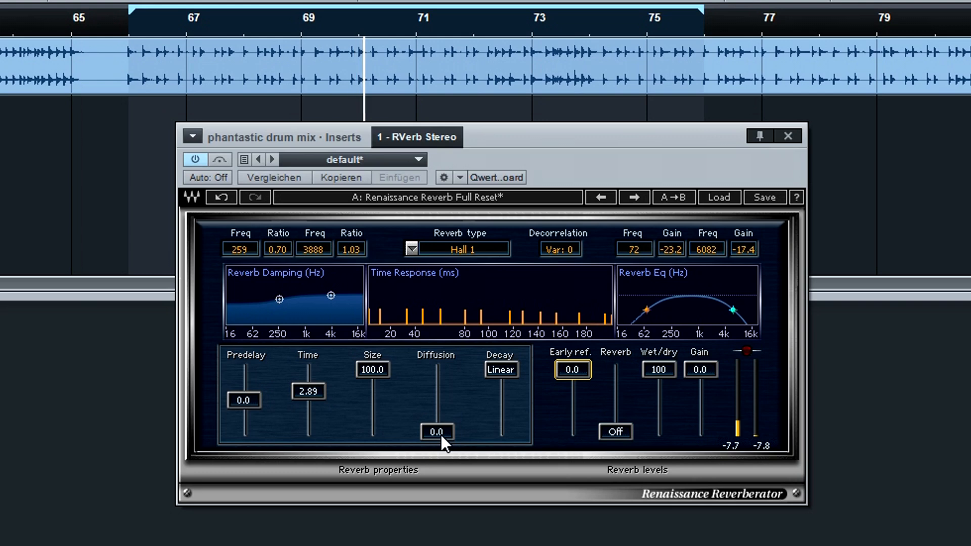
pyautogui.moveTo(441, 434)
pyautogui.mouseDown()
pyautogui.moveTo(431, 150)
pyautogui.moveTo(441, 445)
pyautogui.moveTo(438, 433)
pyautogui.mouseUp()
pyautogui.click(383, 410)
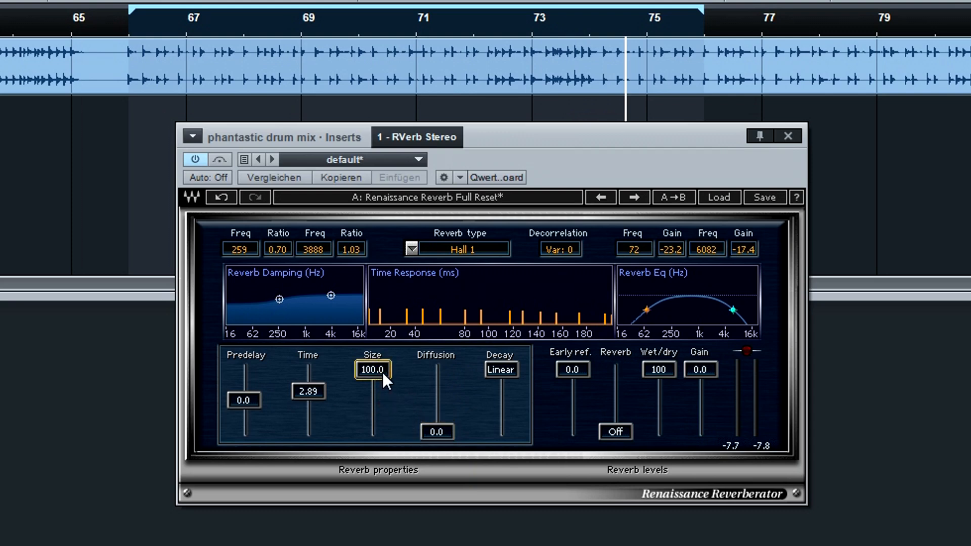
pyautogui.moveTo(383, 372); pyautogui.dragTo(371, 404)
pyautogui.click(383, 435)
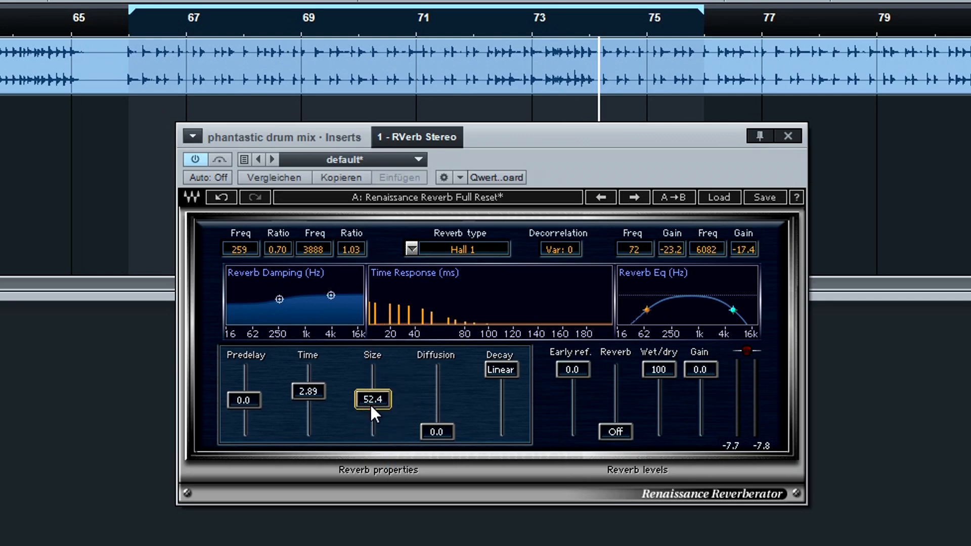
pyautogui.moveTo(370, 403); pyautogui.dragTo(370, 433)
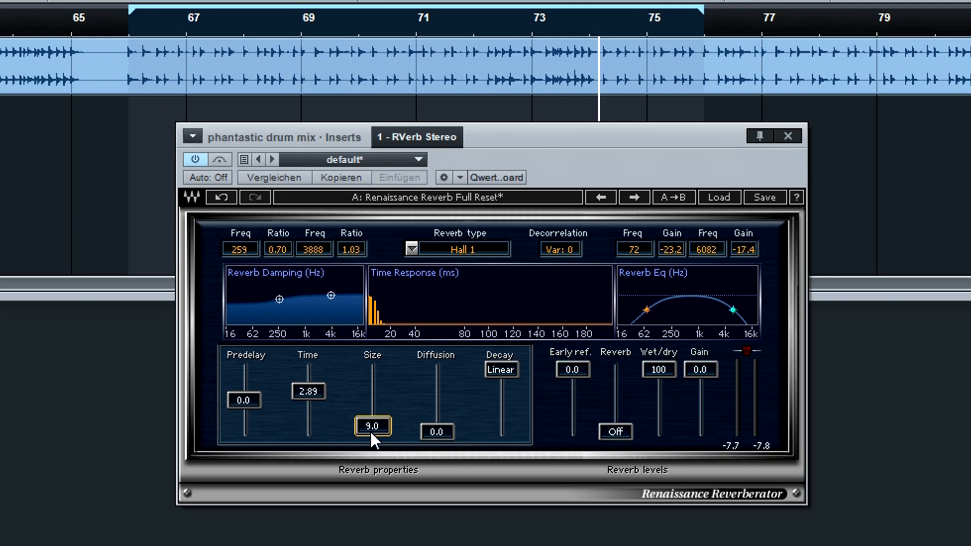
# Step: Isolate the reverb tail with Size 100.0, early reflections Off and Reverb level 0.0, and play the drum loop
pyautogui.moveTo(372, 434); pyautogui.dragTo(611, 370)
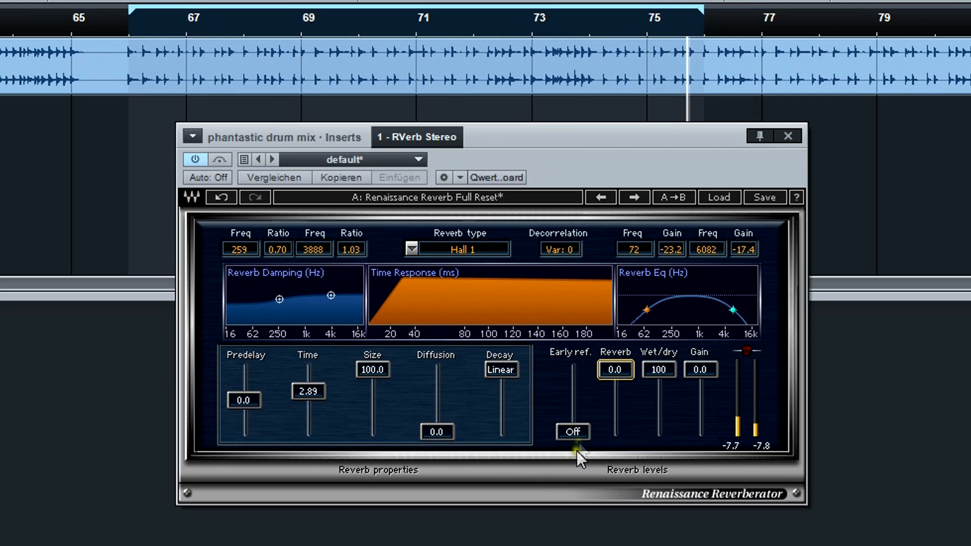
pyautogui.press('space')
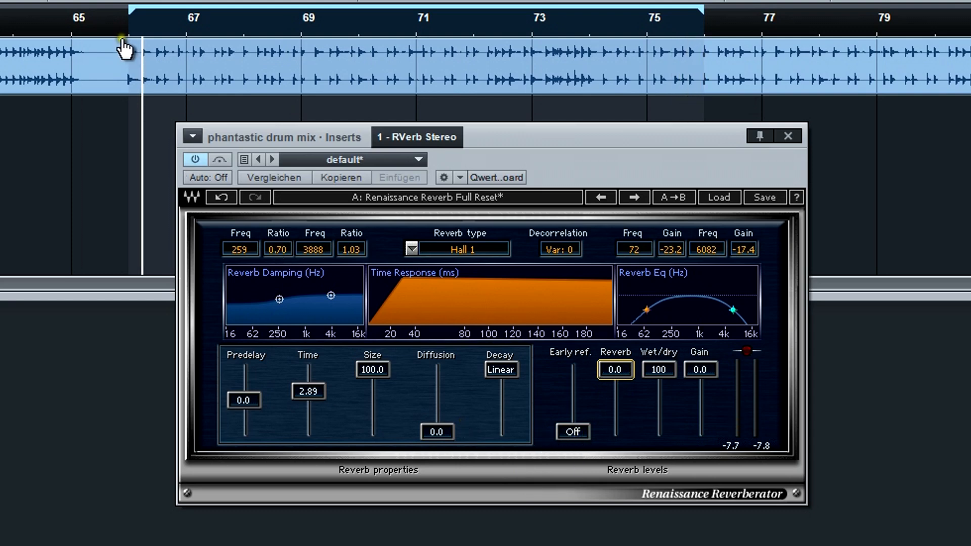
pyautogui.press('space')
# Step: Audition the reverb tail with Diffusion at 100.0 and at 0.0
pyautogui.moveTo(437, 432); pyautogui.dragTo(415, 59)
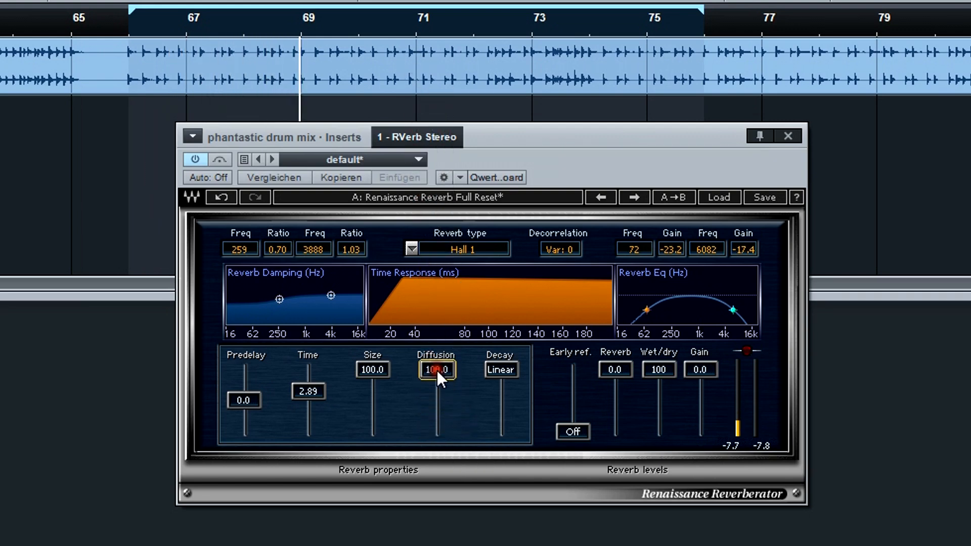
pyautogui.moveTo(438, 371); pyautogui.dragTo(435, 545)
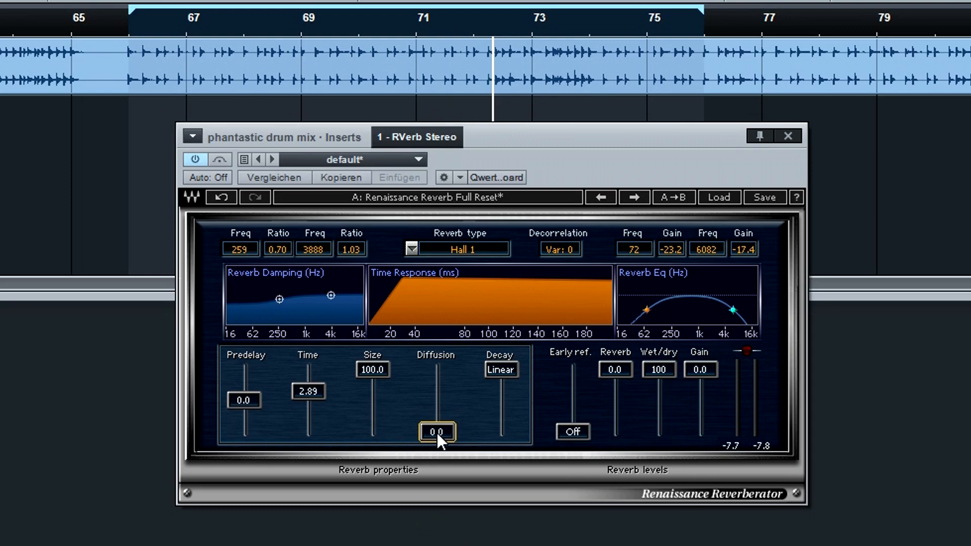
pyautogui.click(464, 477)
# Step: Compare the reverb tail with Size alternating between 1.0 and 100.0, ending at 1.0
pyautogui.click(381, 372)
pyautogui.moveTo(381, 372); pyautogui.dragTo(380, 535)
pyautogui.moveTo(381, 406); pyautogui.dragTo(384, 509)
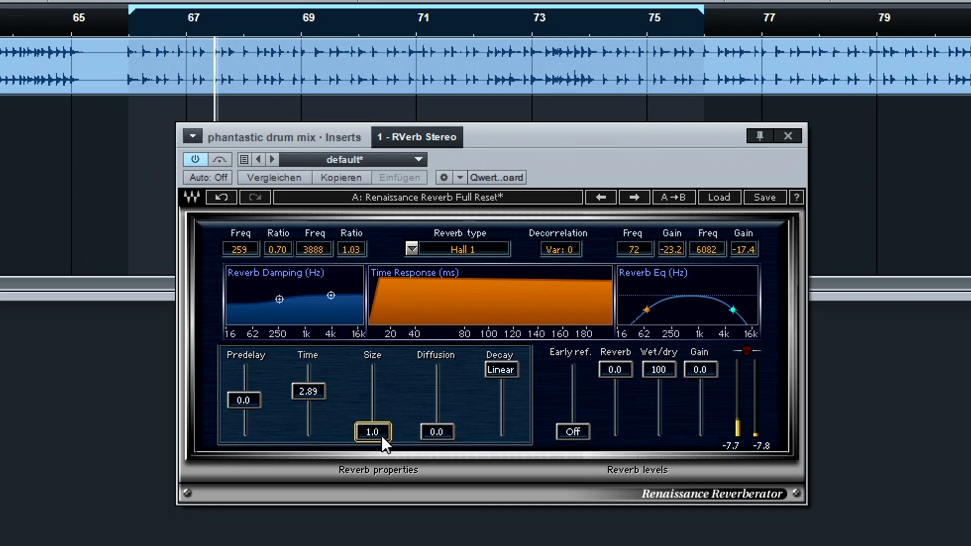
pyautogui.moveTo(381, 435); pyautogui.dragTo(375, 256)
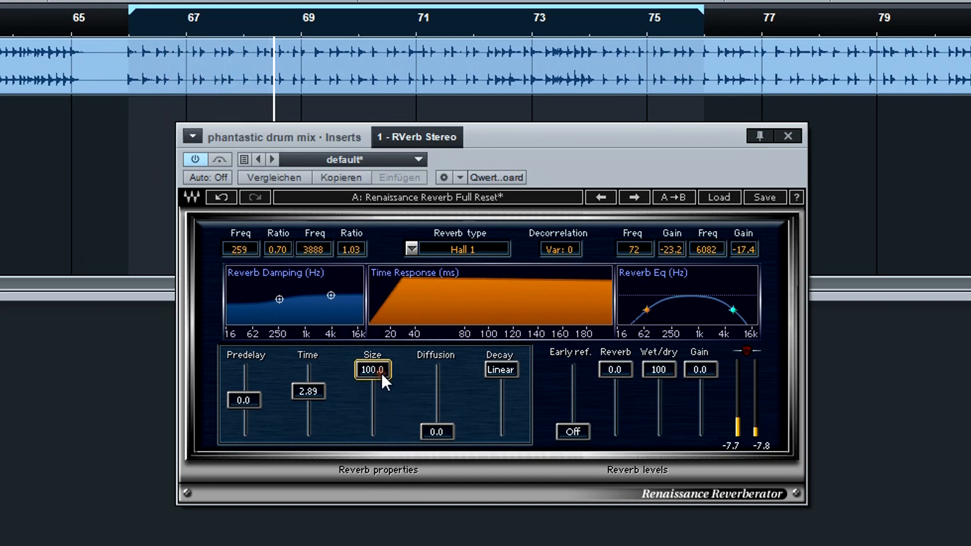
pyautogui.moveTo(381, 374); pyautogui.dragTo(381, 542)
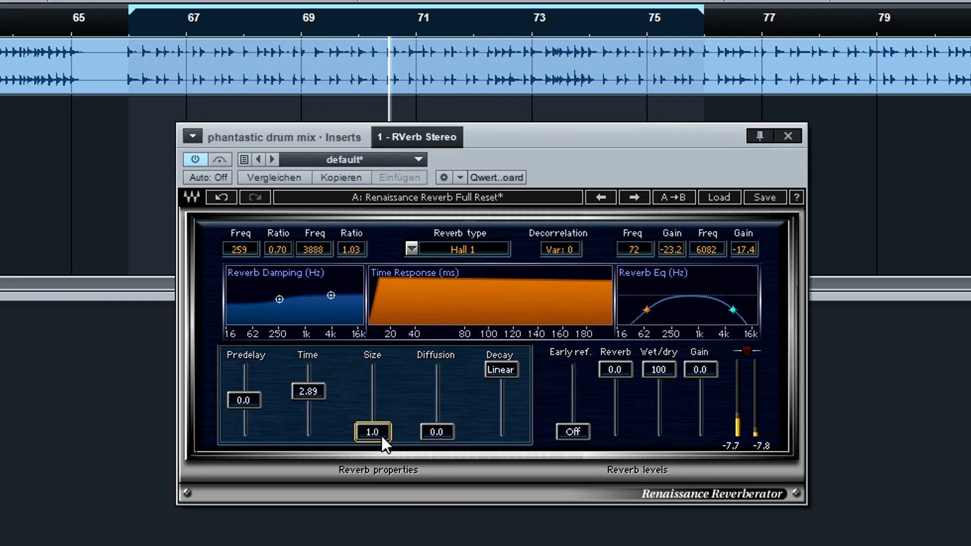
pyautogui.click(402, 476)
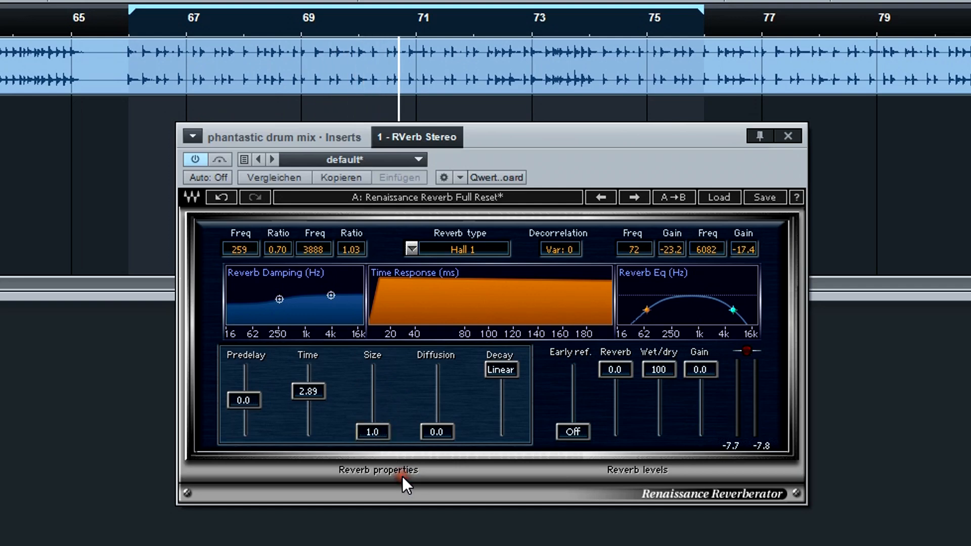
# Step: Set Diffusion to 100.0 and bring the early reflections level up to 0.0
pyautogui.click(407, 469)
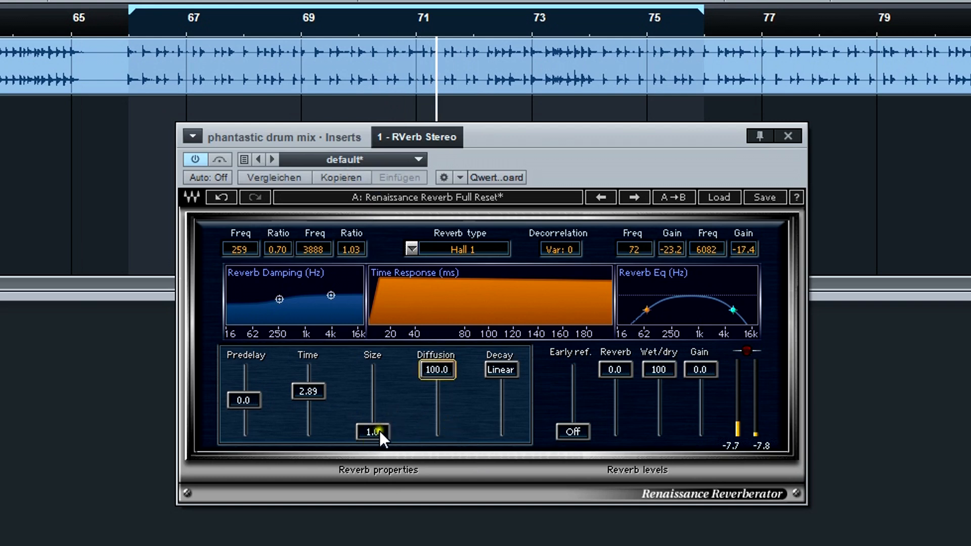
pyautogui.moveTo(379, 430)
pyautogui.mouseDown()
pyautogui.moveTo(372, 387)
pyautogui.moveTo(372, 440)
pyautogui.mouseUp()
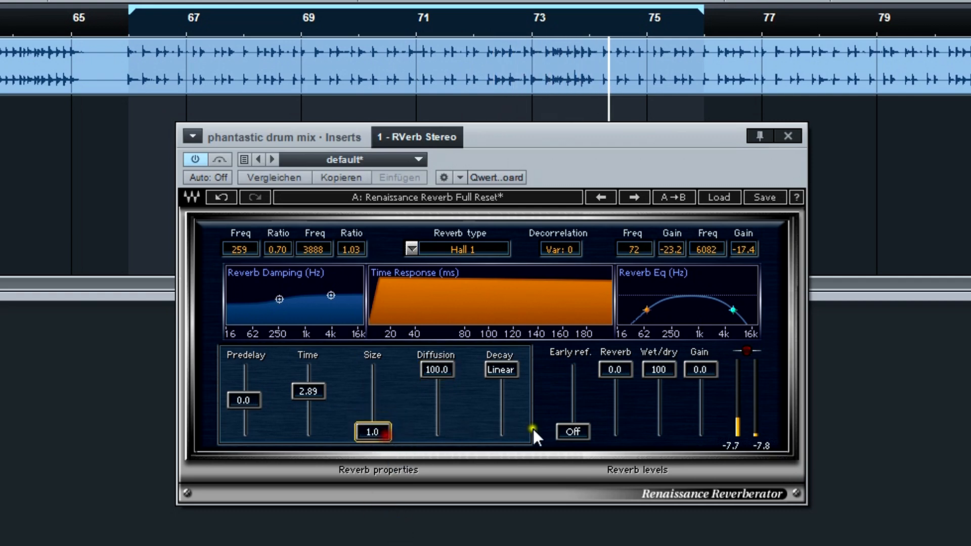
pyautogui.moveTo(583, 434); pyautogui.dragTo(585, 367)
# Step: Fine-tune the reverb Size to 2.6
pyautogui.moveTo(371, 433)
pyautogui.mouseDown()
pyautogui.moveTo(375, 359)
pyautogui.moveTo(375, 428)
pyautogui.mouseUp()
pyautogui.moveTo(426, 376)
pyautogui.mouseDown()
pyautogui.moveTo(426, 438)
pyautogui.moveTo(417, 228)
pyautogui.moveTo(426, 375)
pyautogui.mouseUp()
pyautogui.moveTo(376, 432)
pyautogui.mouseDown()
pyautogui.moveTo(380, 418)
pyautogui.moveTo(380, 432)
pyautogui.mouseUp()
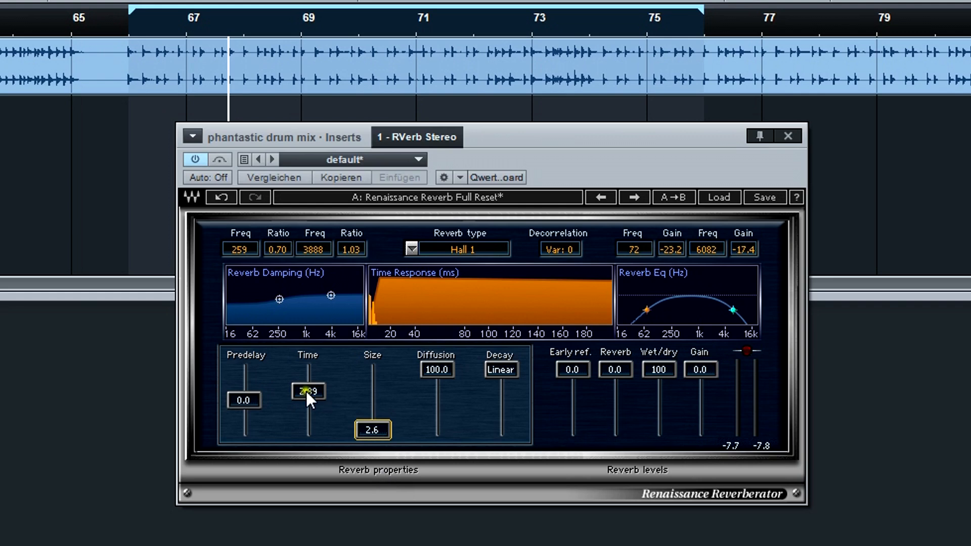
pyautogui.click(300, 487)
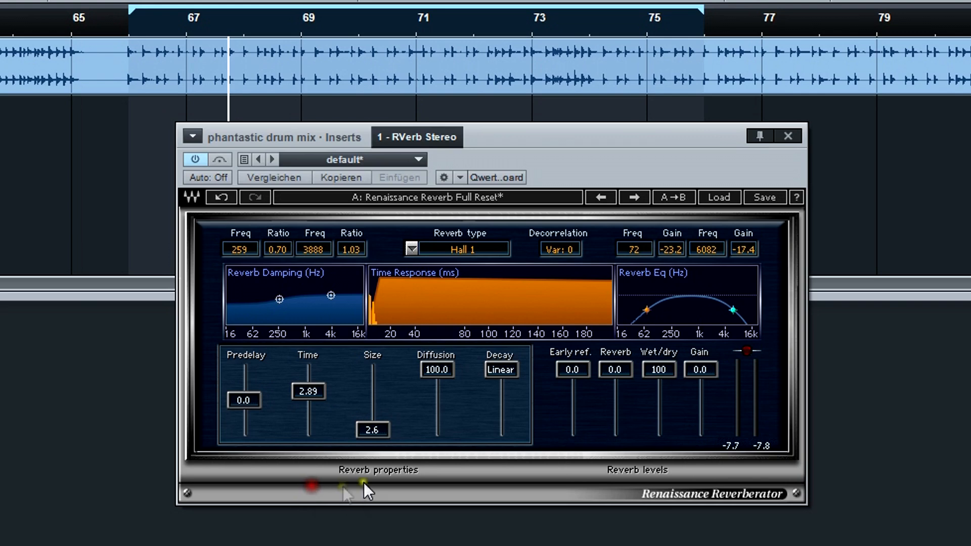
pyautogui.click(380, 473)
# Step: Lower the wet/dry mix to 34 and 52, and audition Predelay at 110.7 and -103.0
pyautogui.moveTo(665, 364); pyautogui.dragTo(666, 503)
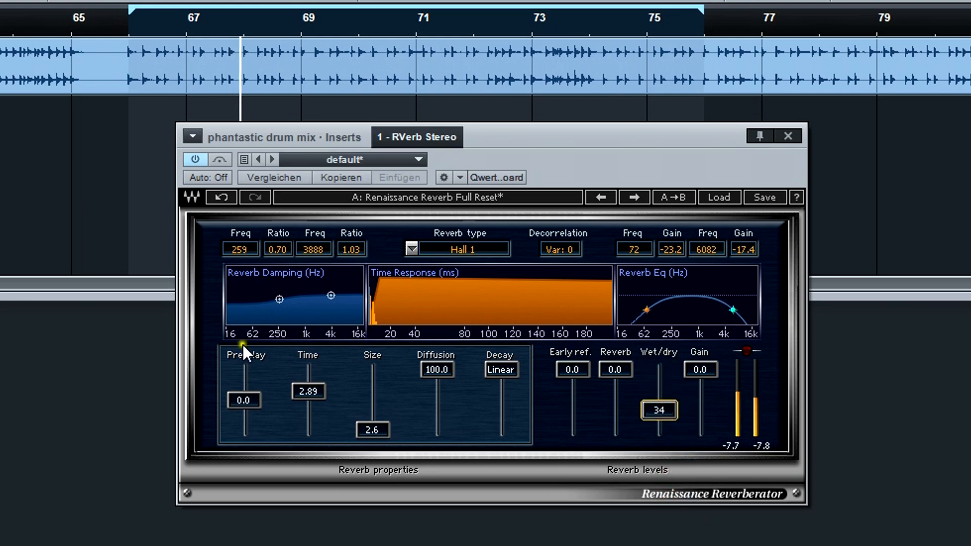
pyautogui.moveTo(664, 413); pyautogui.dragTo(663, 362)
pyautogui.moveTo(228, 403); pyautogui.dragTo(232, 328)
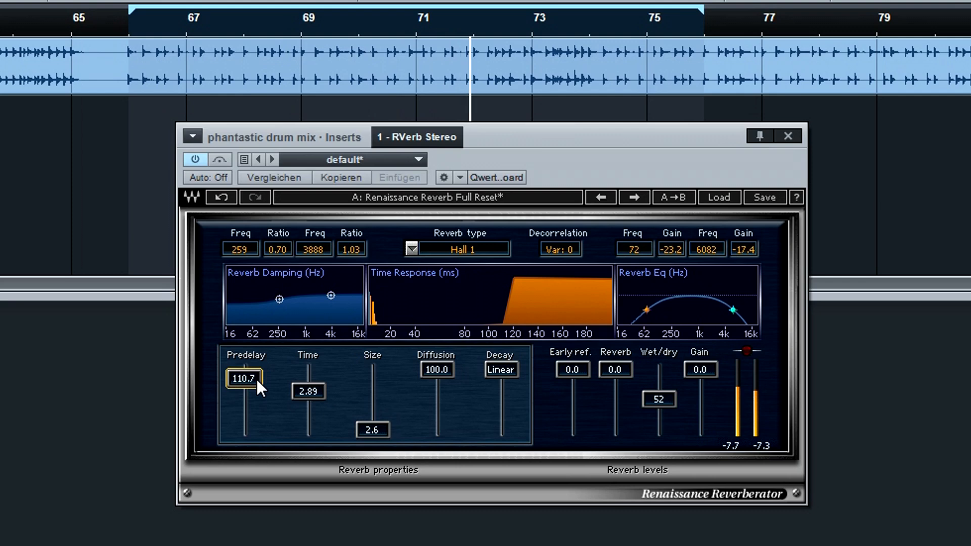
pyautogui.moveTo(257, 379); pyautogui.dragTo(259, 541)
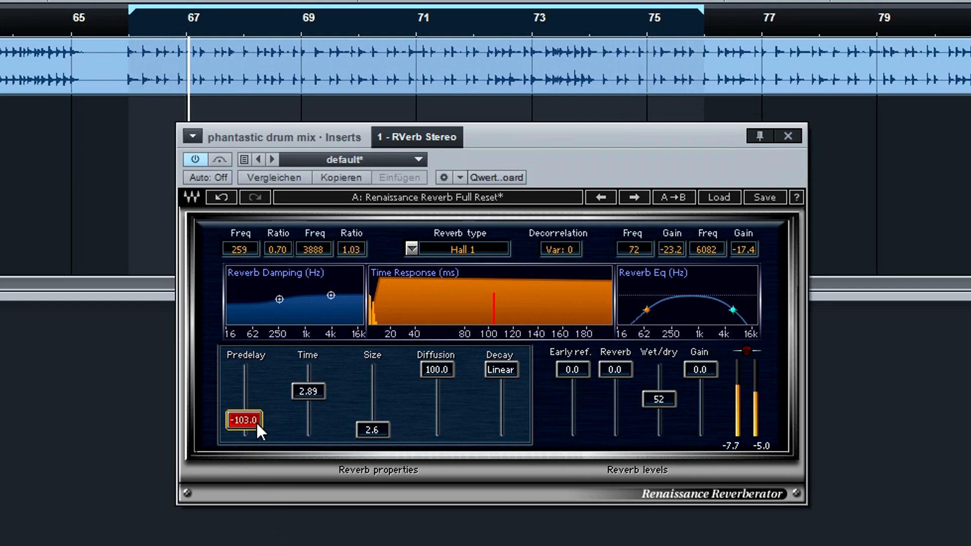
# Step: Set Predelay to 0 and the wet/dry mix to 100
pyautogui.click(253, 421)
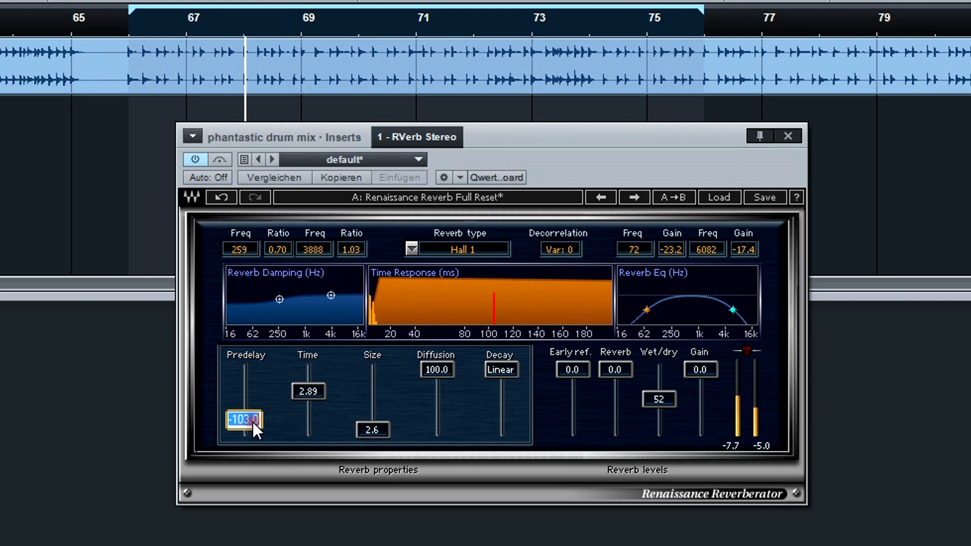
pyautogui.write('0')
pyautogui.press('Return')
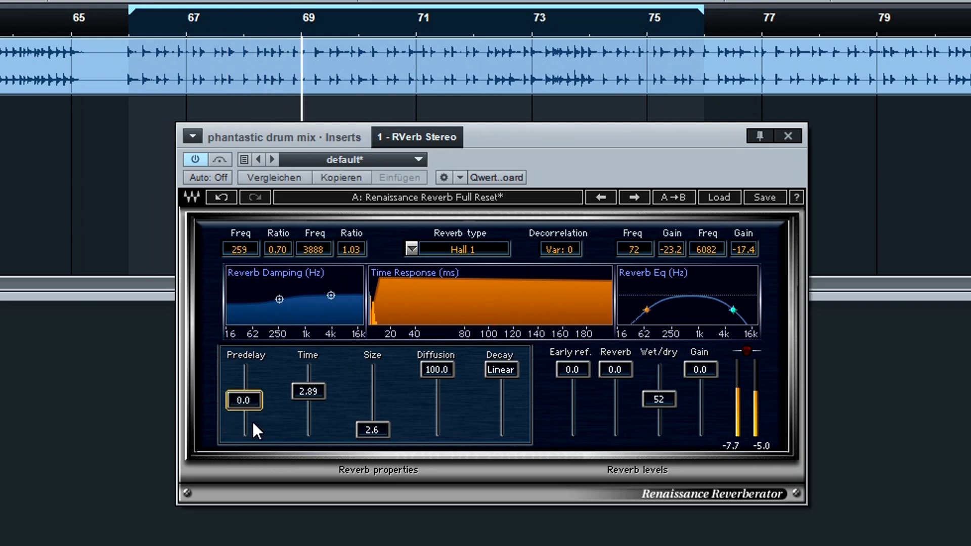
pyautogui.moveTo(650, 397); pyautogui.dragTo(649, 364)
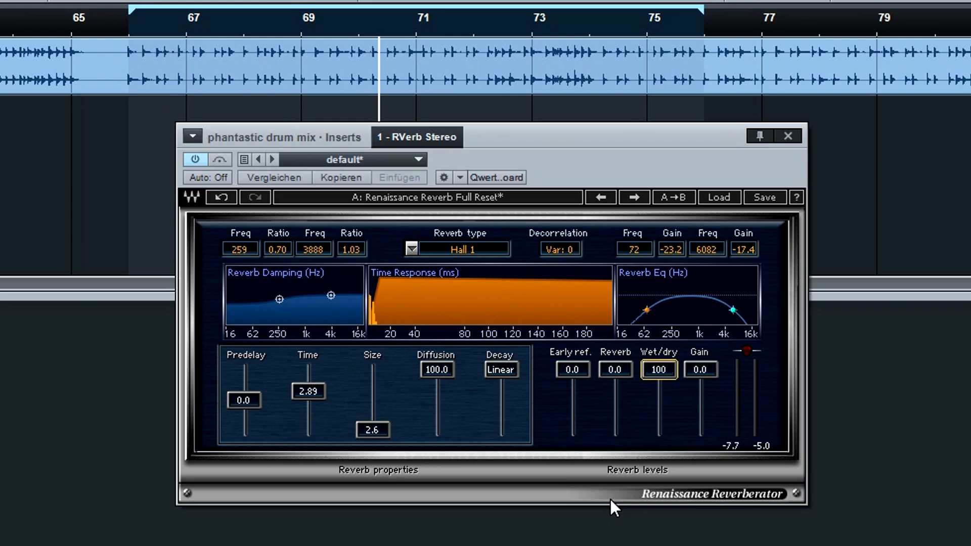
# Step: Lower Decay to 0.04 and play a short excerpt from the loop start at bar 66
pyautogui.moveTo(512, 368)
pyautogui.mouseDown()
pyautogui.moveTo(506, 457)
pyautogui.moveTo(513, 369)
pyautogui.mouseUp()
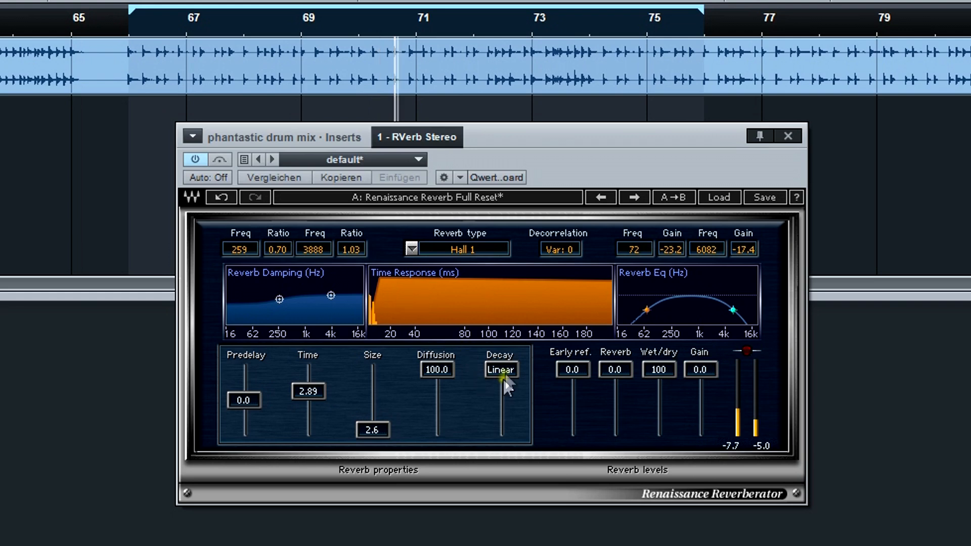
pyautogui.moveTo(505, 371)
pyautogui.mouseDown()
pyautogui.moveTo(505, 500)
pyautogui.moveTo(505, 354)
pyautogui.moveTo(505, 366)
pyautogui.mouseUp()
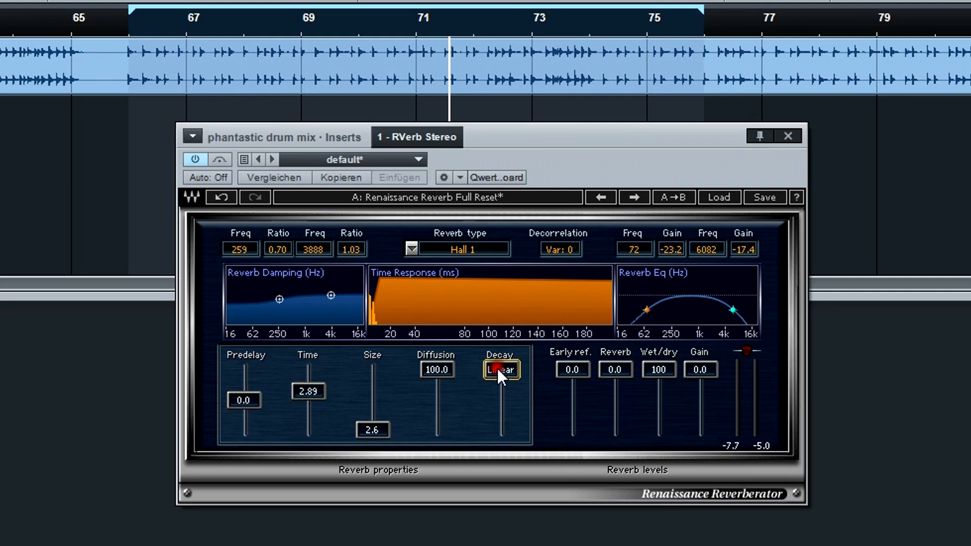
pyautogui.click(308, 391)
pyautogui.moveTo(498, 369); pyautogui.dragTo(498, 430)
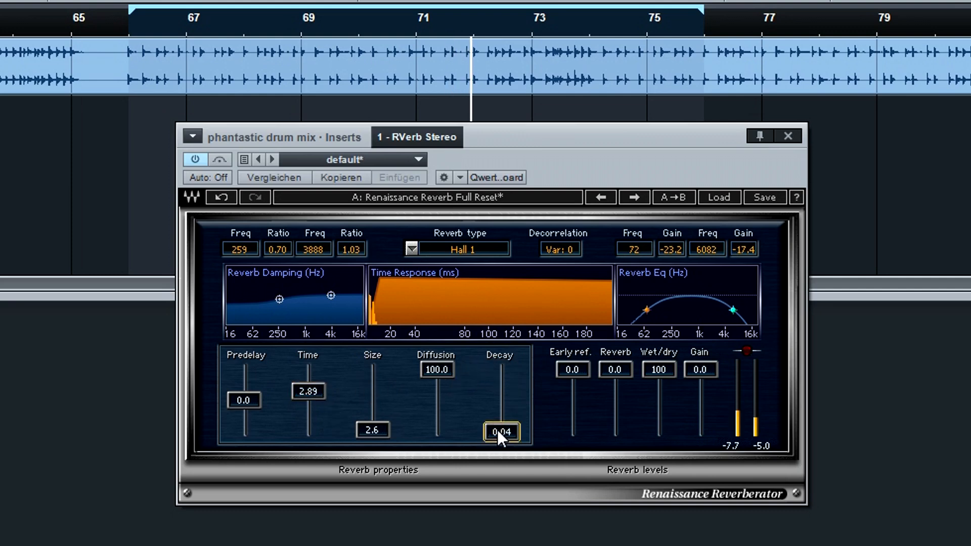
pyautogui.click(130, 26)
pyautogui.press('space')
pyautogui.press('space')
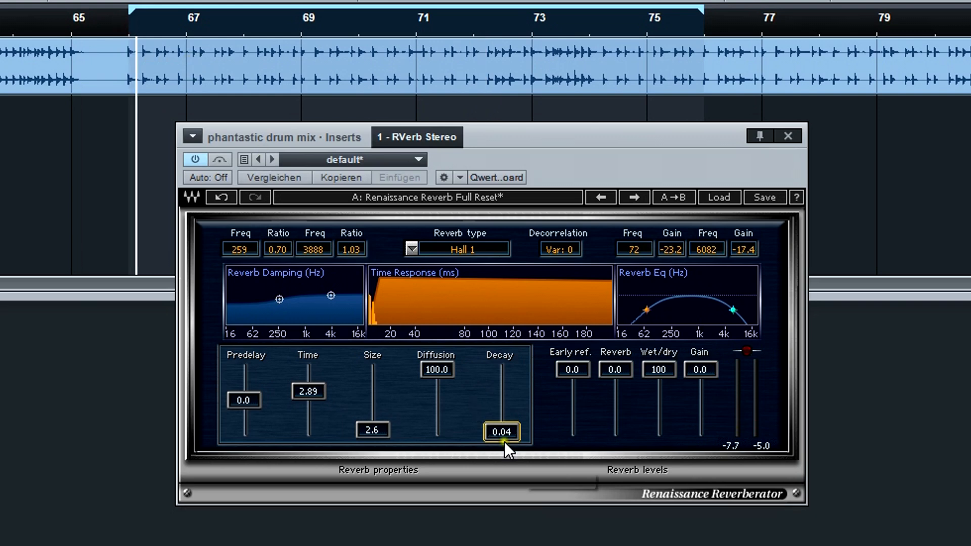
# Step: Set Decay to Linear and play the same short excerpt from the loop start
pyautogui.click(505, 412)
pyautogui.moveTo(506, 435); pyautogui.dragTo(502, 357)
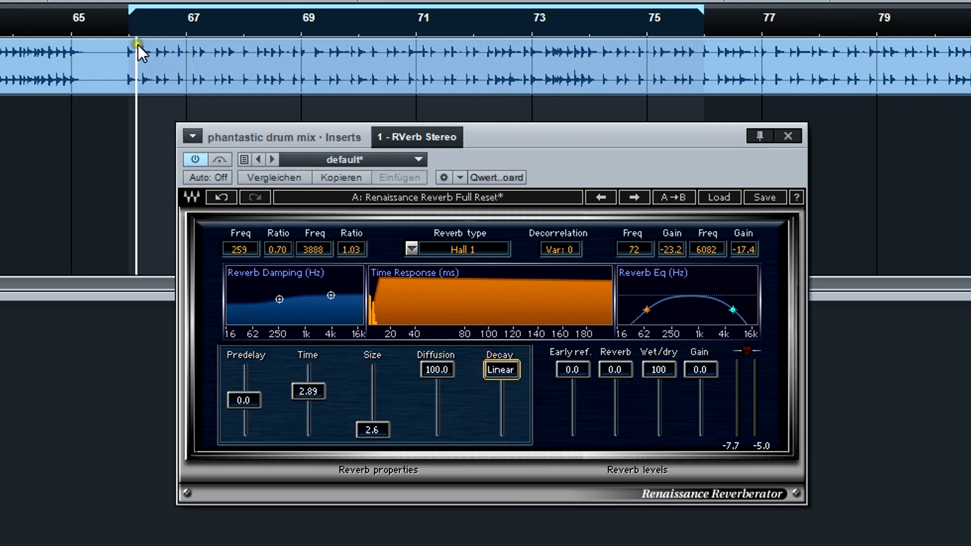
pyautogui.click(123, 25)
pyautogui.press('space')
pyautogui.press('space')
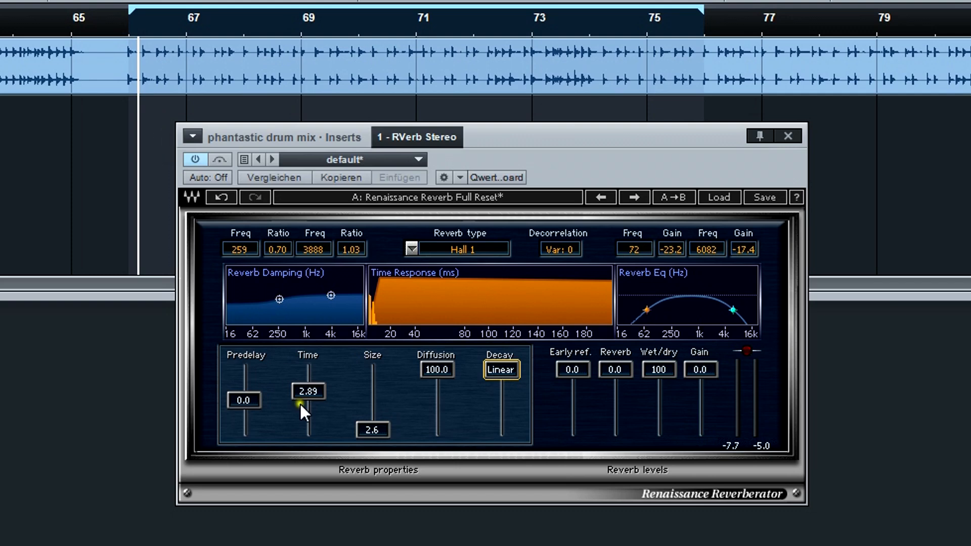
# Step: Shorten the reverb Time to 1.07 and audition the loop start twice
pyautogui.moveTo(305, 393); pyautogui.dragTo(301, 464)
pyautogui.click(125, 26)
pyautogui.press('space')
pyautogui.press('space')
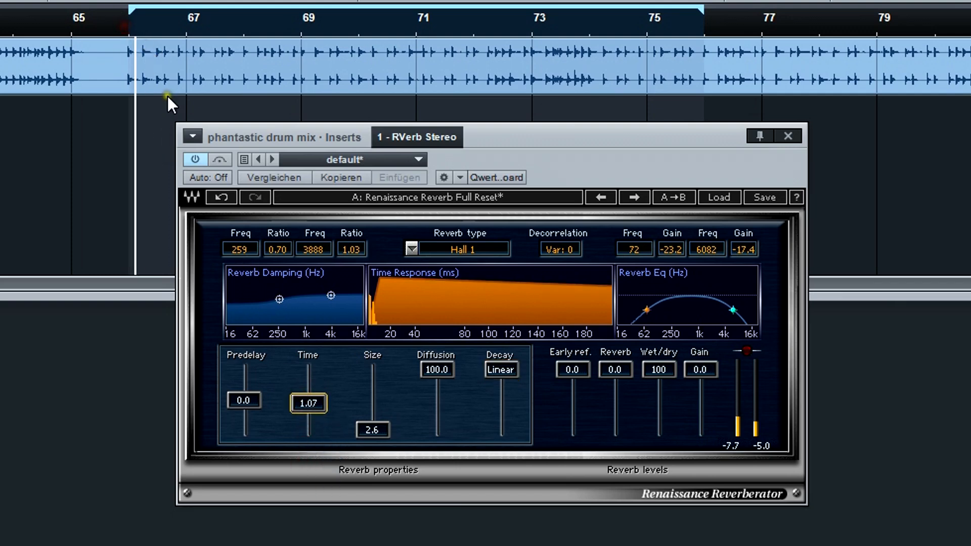
pyautogui.click(123, 23)
pyautogui.press('space')
pyautogui.press('space')
# Step: Lengthen the reverb Time again, set Decay to 0.04 and play the drum loop
pyautogui.moveTo(309, 407); pyautogui.dragTo(309, 387)
pyautogui.moveTo(509, 359); pyautogui.dragTo(503, 432)
pyautogui.press('space')
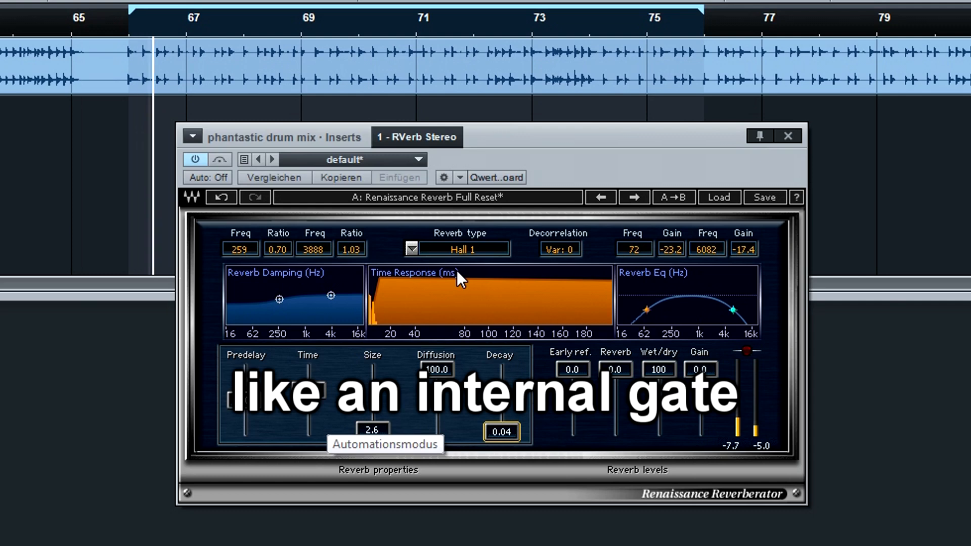
# Step: Return Decay to Linear and change the reverb type to Plate 1
pyautogui.moveTo(508, 447); pyautogui.dragTo(534, 158)
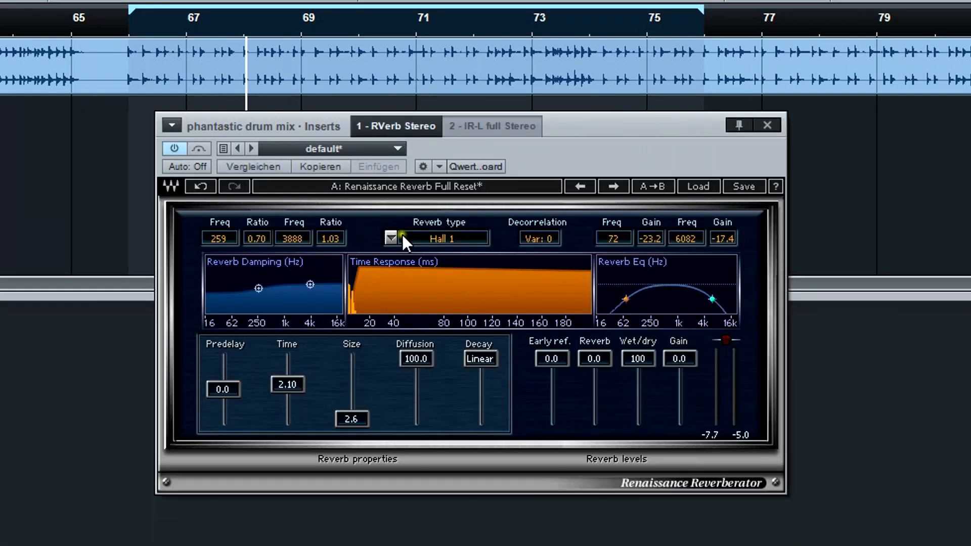
pyautogui.click(388, 236)
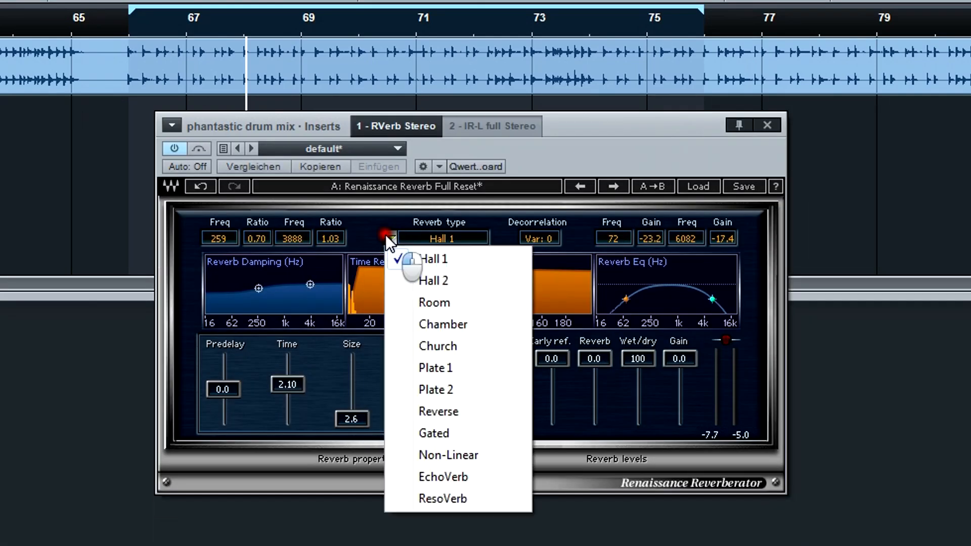
pyautogui.click(472, 367)
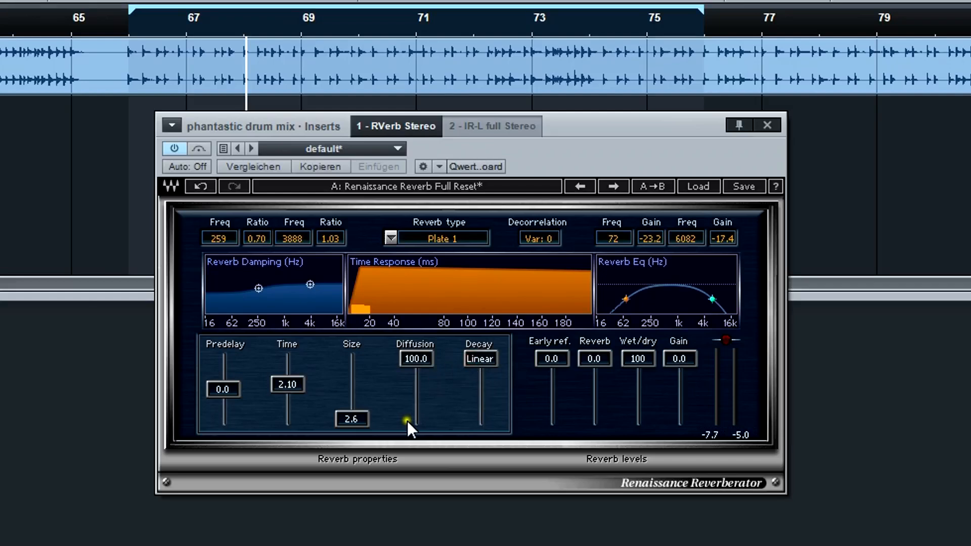
# Step: Set the plate reverb's Size to 100.0 and Diffusion to 0.0
pyautogui.moveTo(371, 409); pyautogui.dragTo(363, 187)
pyautogui.click(406, 366)
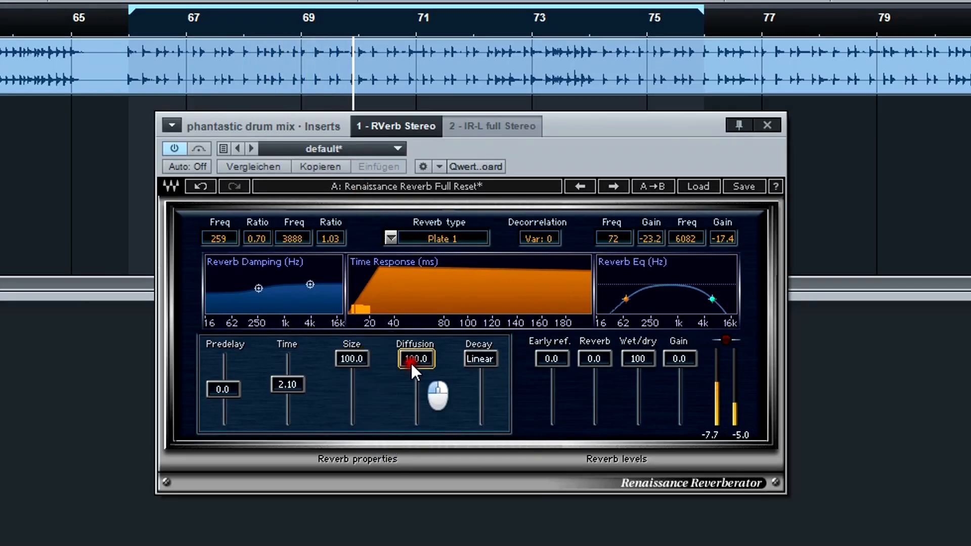
pyautogui.moveTo(411, 363); pyautogui.dragTo(412, 426)
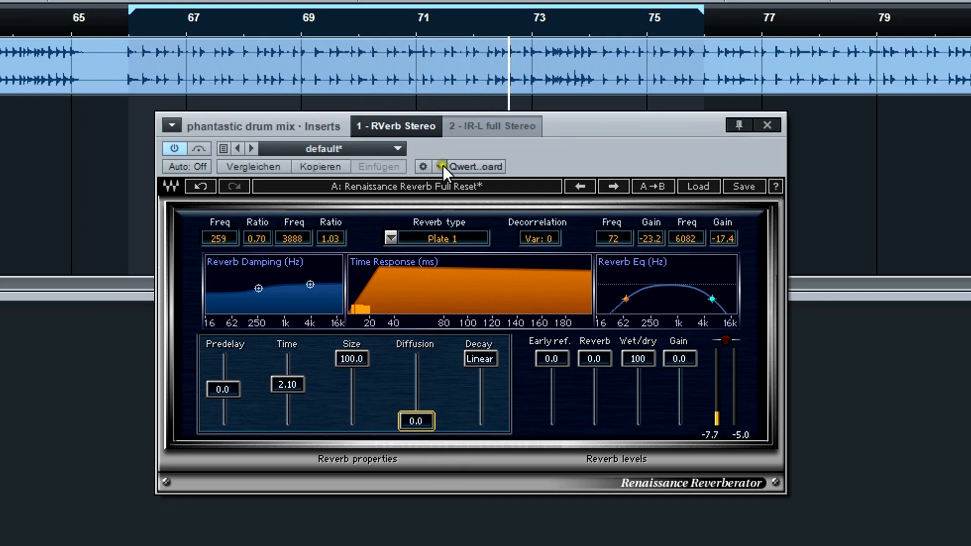
# Step: Switch to the IR-L full Stereo reverb, load its Plate - 1 impulse response for the drum loop, and deactivate the reverb after auditioning it
pyautogui.click(460, 128)
pyautogui.click(167, 148)
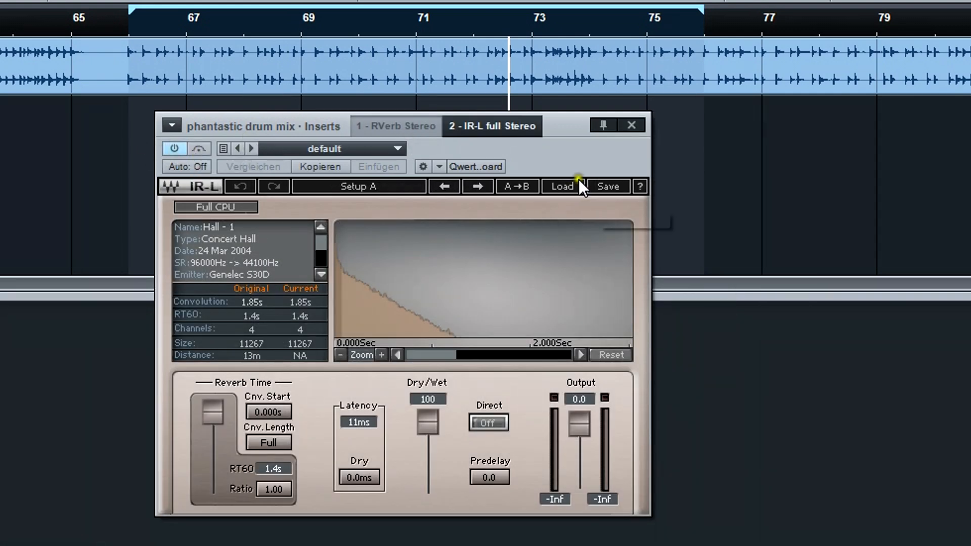
pyautogui.click(579, 181)
pyautogui.moveTo(806, 312)
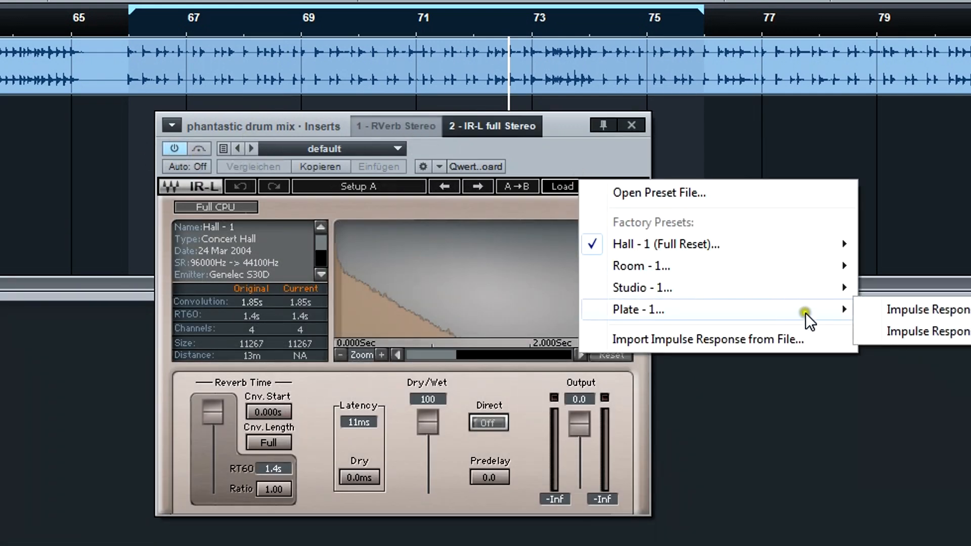
pyautogui.click(885, 315)
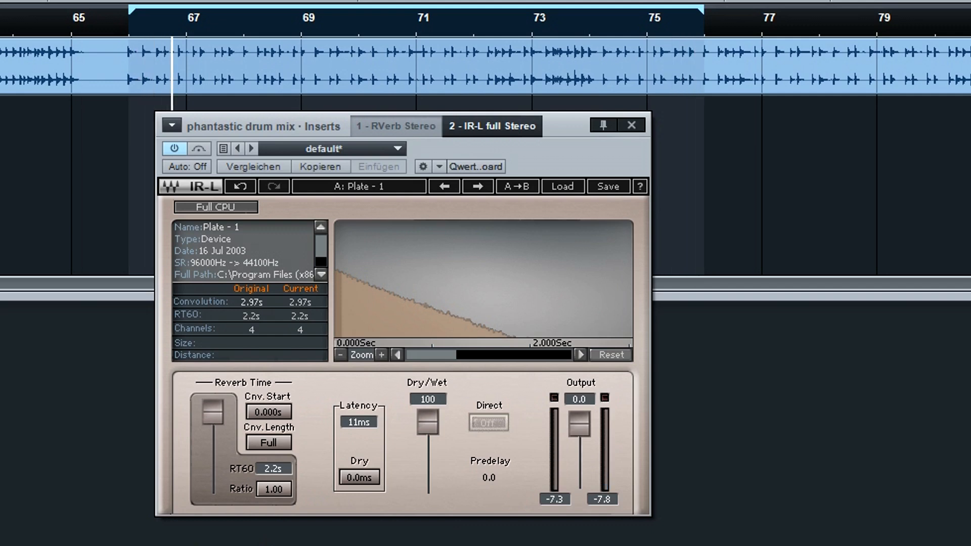
pyautogui.click(175, 149)
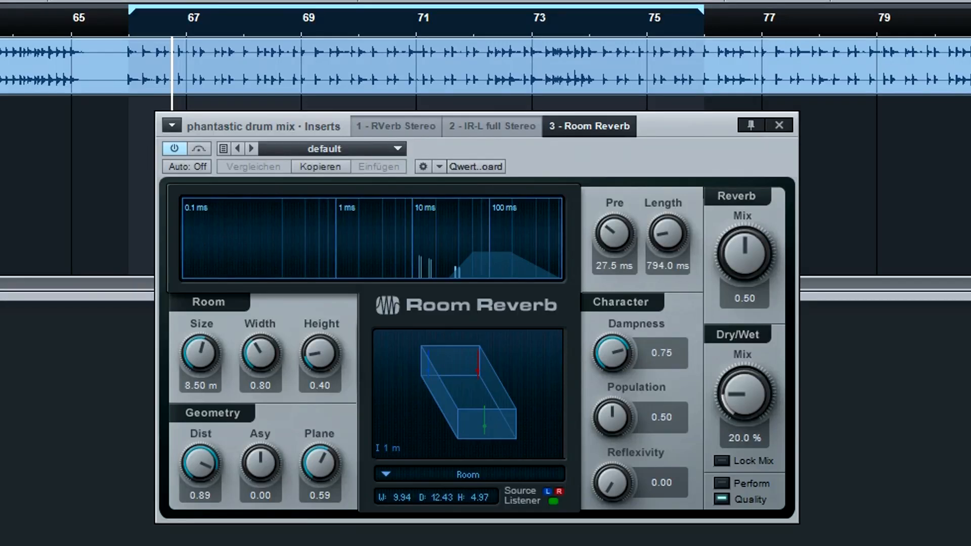
# Step: Set Room Reverb's Dry/Wet Mix to 100 % and vary the Reverb Mix to compare early reflections with the reverb tail
pyautogui.click(379, 148)
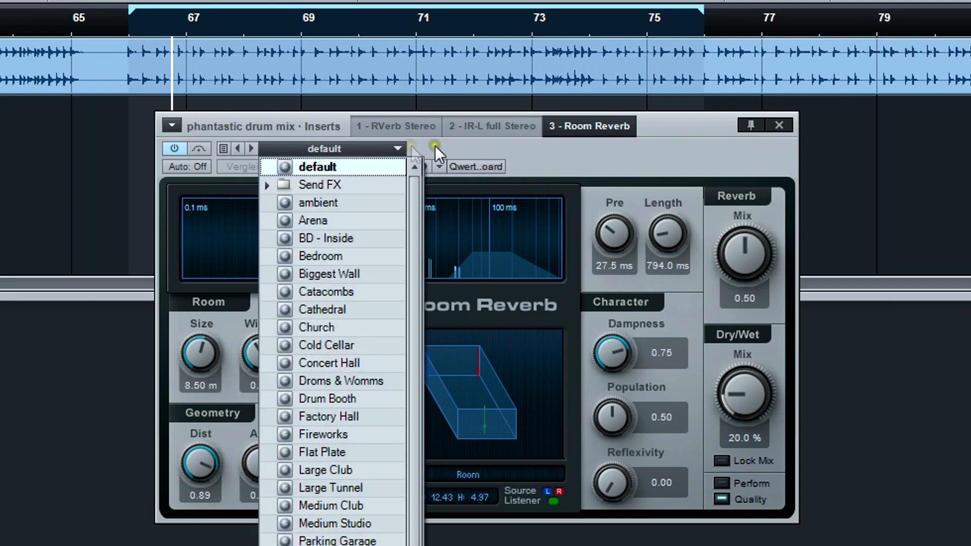
pyautogui.click(499, 150)
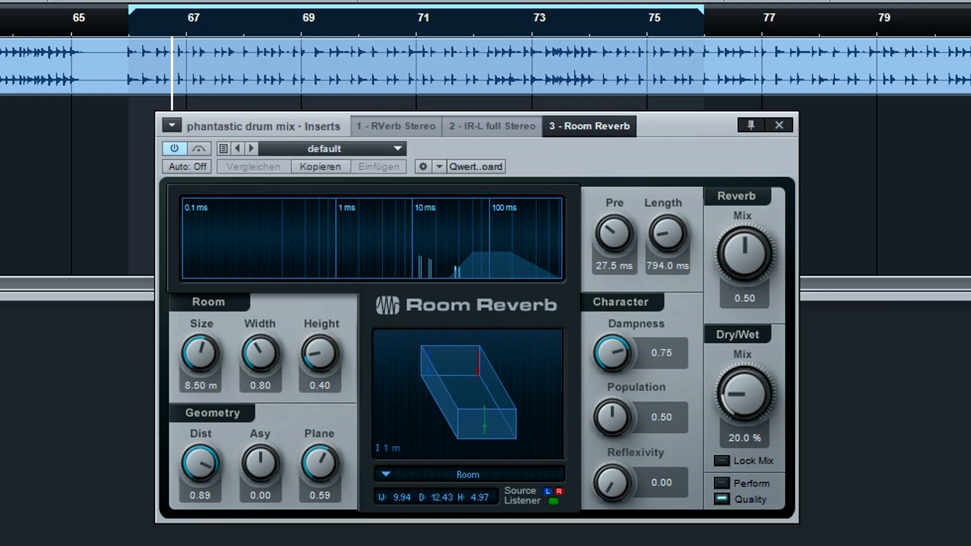
pyautogui.moveTo(749, 420); pyautogui.dragTo(752, 393)
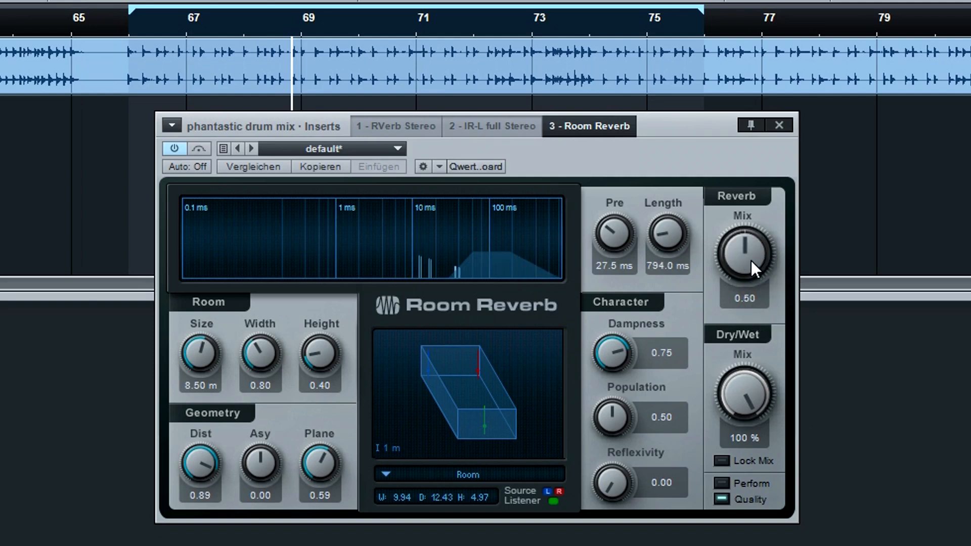
pyautogui.moveTo(751, 260); pyautogui.dragTo(742, 329)
pyautogui.moveTo(749, 277); pyautogui.dragTo(731, 256)
# Step: Reshape the virtual room to Size 7.50 m, Width 1.44 and Height 1.07
pyautogui.moveTo(201, 352)
pyautogui.mouseDown()
pyautogui.moveTo(193, 253)
pyautogui.moveTo(200, 490)
pyautogui.moveTo(202, 365)
pyautogui.mouseUp()
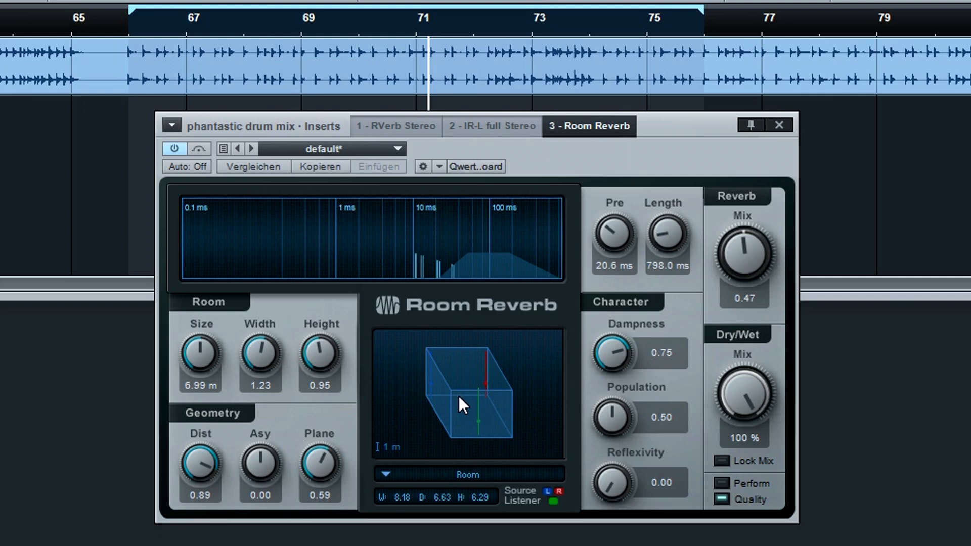
pyautogui.click(417, 273)
pyautogui.moveTo(321, 351)
pyautogui.mouseDown()
pyautogui.moveTo(314, 192)
pyautogui.moveTo(336, 481)
pyautogui.moveTo(333, 360)
pyautogui.mouseUp()
pyautogui.moveTo(269, 351); pyautogui.dragTo(211, 221)
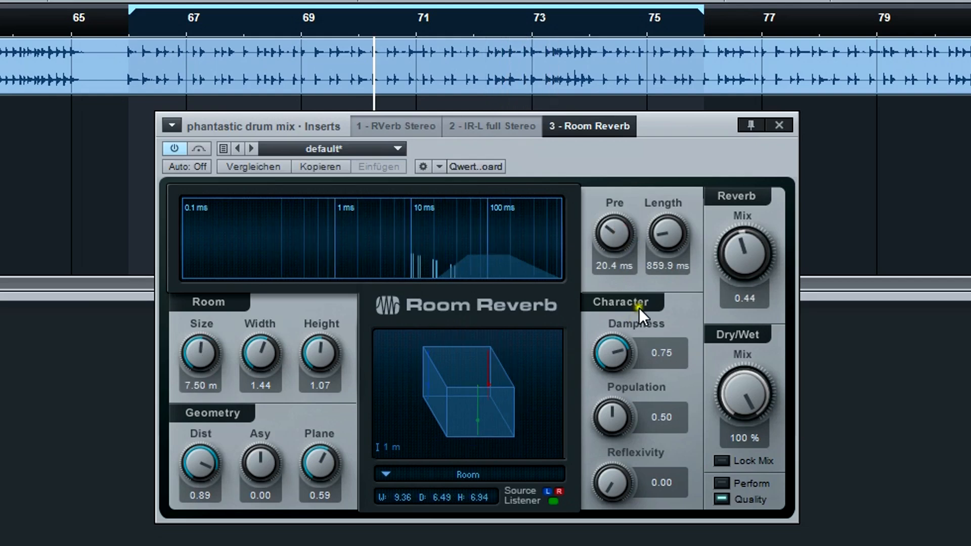
# Step: Lower the Dampness to 0.47 and compare Population at 1.00 and 0.00, leaving it at 1.00
pyautogui.moveTo(608, 353); pyautogui.dragTo(608, 403)
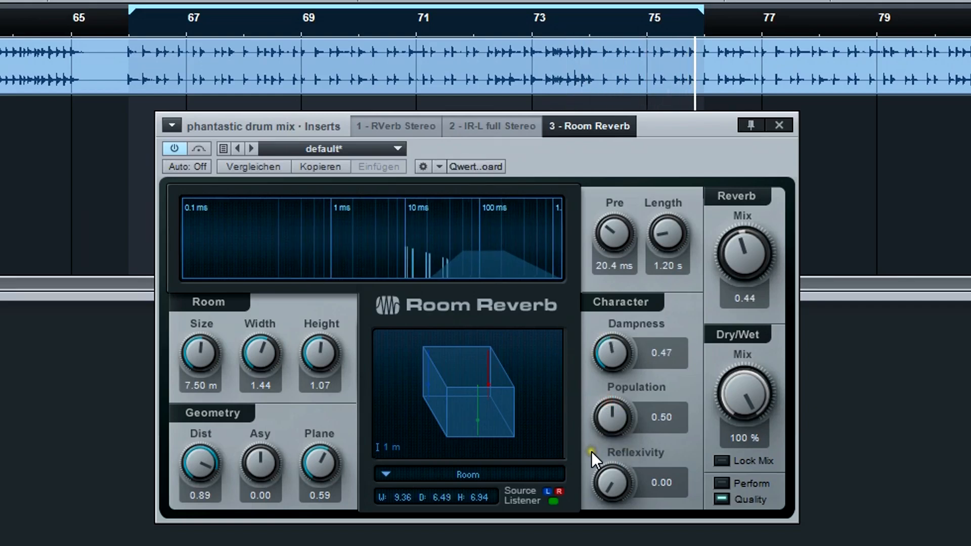
pyautogui.moveTo(613, 424)
pyautogui.mouseDown()
pyautogui.moveTo(613, 406)
pyautogui.moveTo(612, 541)
pyautogui.moveTo(610, 421)
pyautogui.mouseUp()
pyautogui.moveTo(611, 421); pyautogui.dragTo(616, 293)
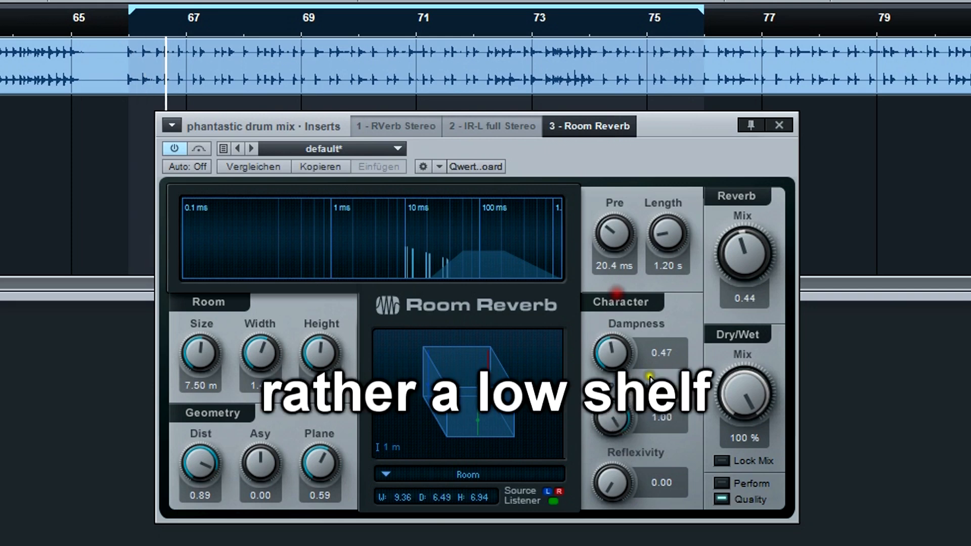
pyautogui.moveTo(613, 416); pyautogui.dragTo(631, 539)
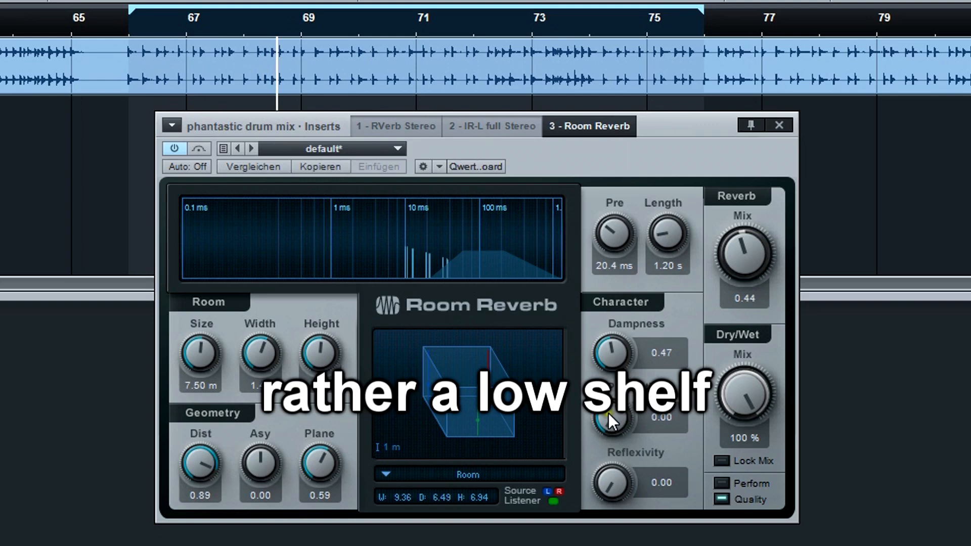
pyautogui.moveTo(609, 414); pyautogui.dragTo(598, 133)
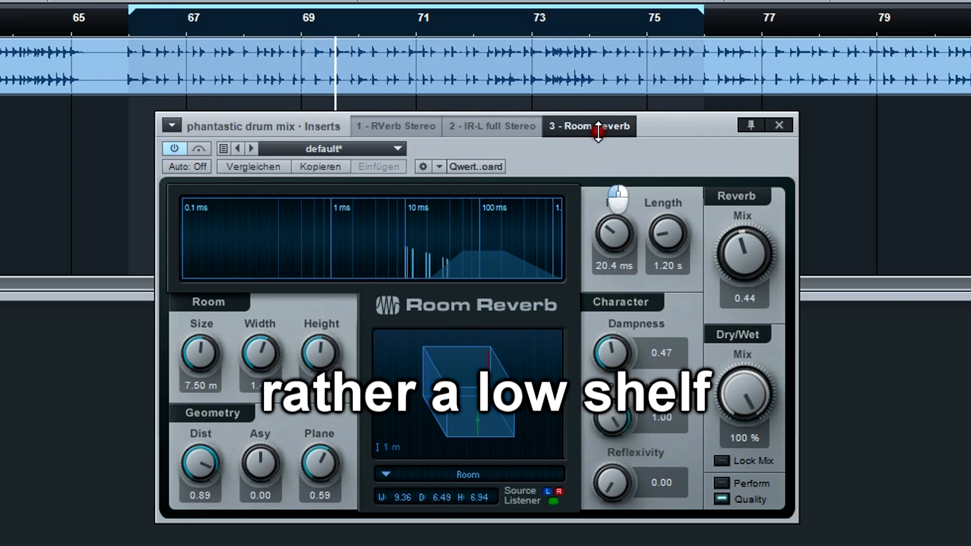
# Step: Raise the Reflexivity to 1.00 to hear its effect on the drums, and return it to 0.00
pyautogui.click(614, 484)
pyautogui.moveTo(615, 485); pyautogui.dragTo(606, 360)
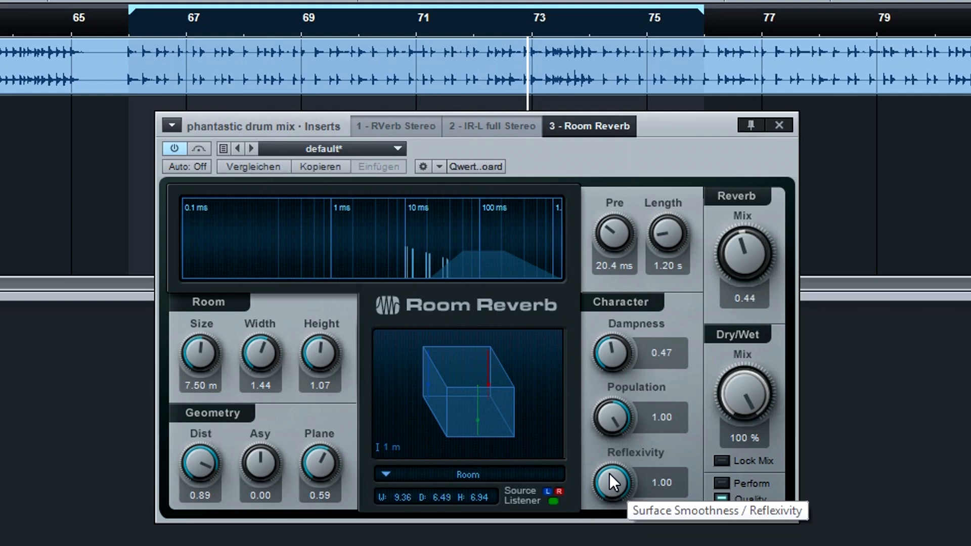
pyautogui.moveTo(609, 474); pyautogui.dragTo(610, 544)
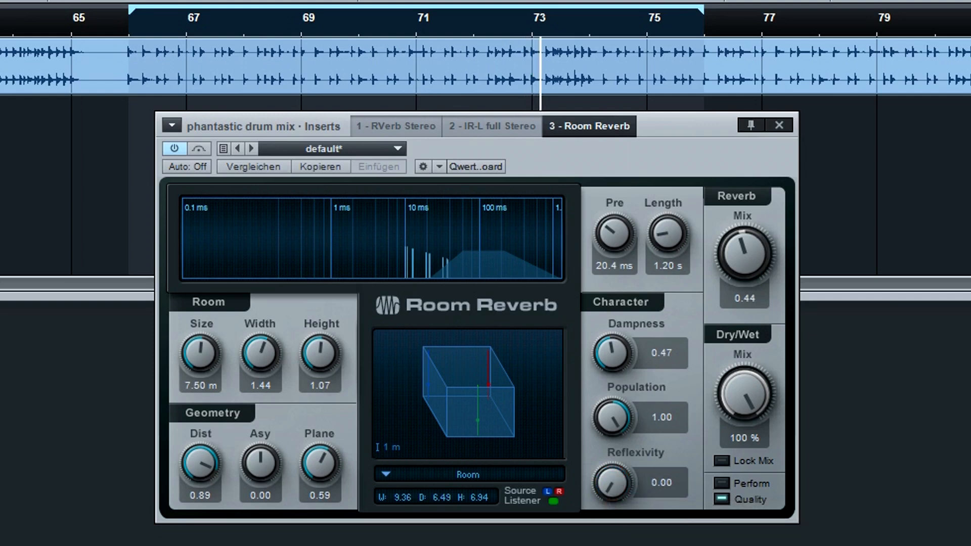
pyautogui.moveTo(610, 488); pyautogui.dragTo(636, 469)
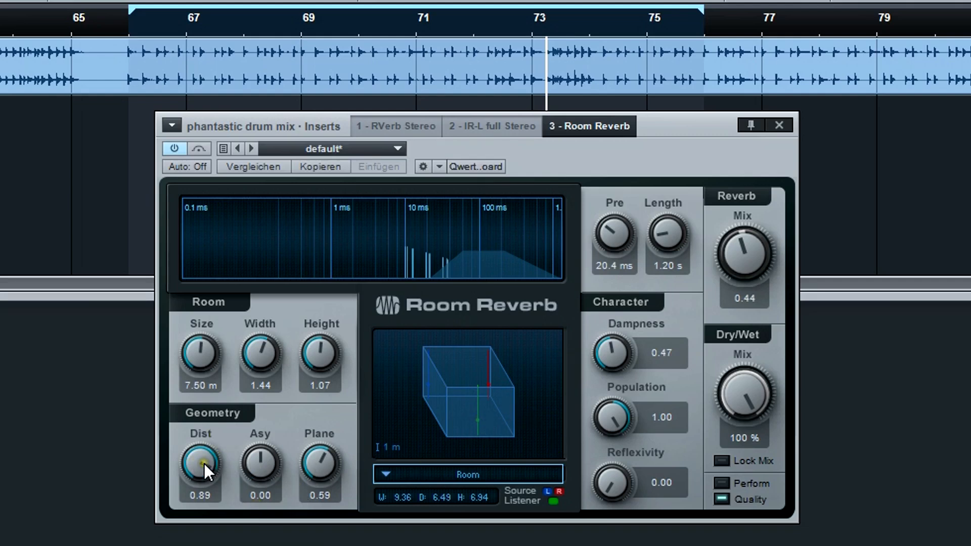
# Step: Adjust the room geometry to Dist 0.55, Asy -0.05 and Plane 0.46
pyautogui.moveTo(205, 463); pyautogui.dragTo(204, 506)
pyautogui.moveTo(206, 544)
pyautogui.mouseDown()
pyautogui.moveTo(199, 386)
pyautogui.moveTo(199, 531)
pyautogui.mouseUp()
pyautogui.moveTo(260, 460); pyautogui.dragTo(260, 505)
pyautogui.moveTo(257, 545); pyautogui.dragTo(276, 498)
pyautogui.moveTo(327, 462); pyautogui.dragTo(302, 399)
pyautogui.moveTo(299, 355); pyautogui.dragTo(323, 434)
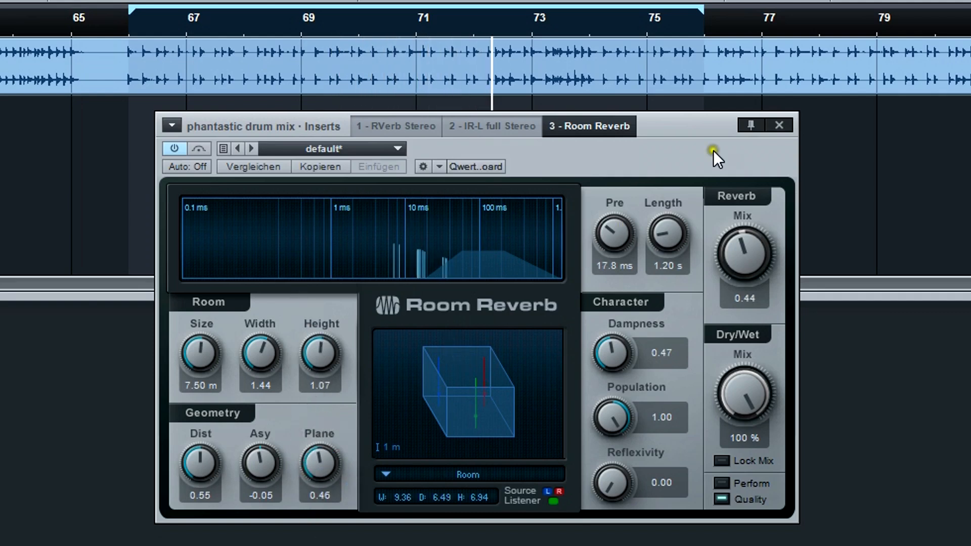